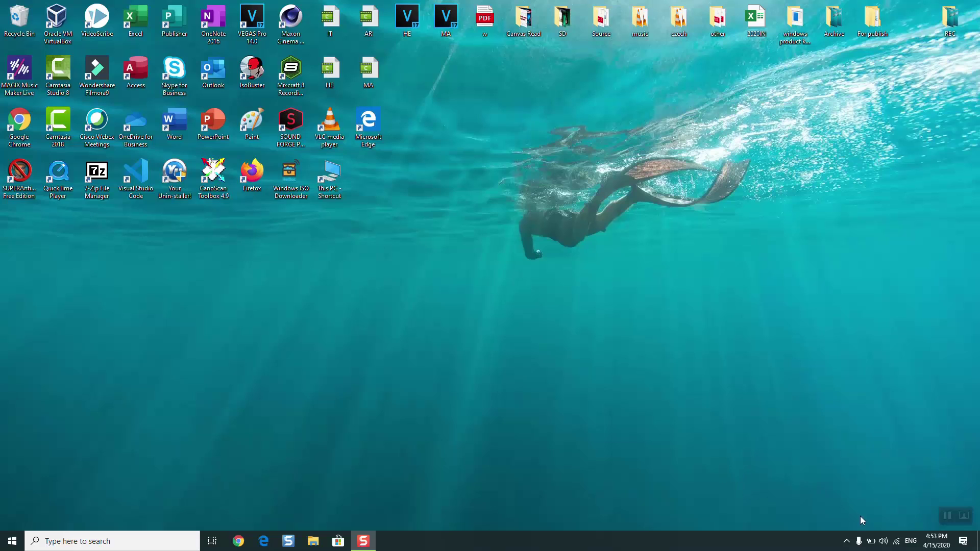
Open Google Chrome, search the web for python.prg and open the official Python.org site.
double_click(18, 127)
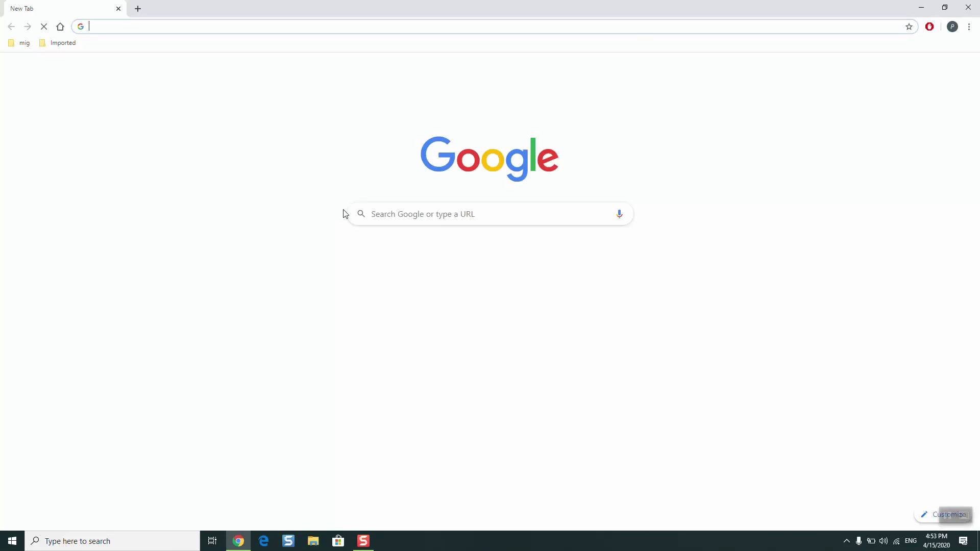
type("download")
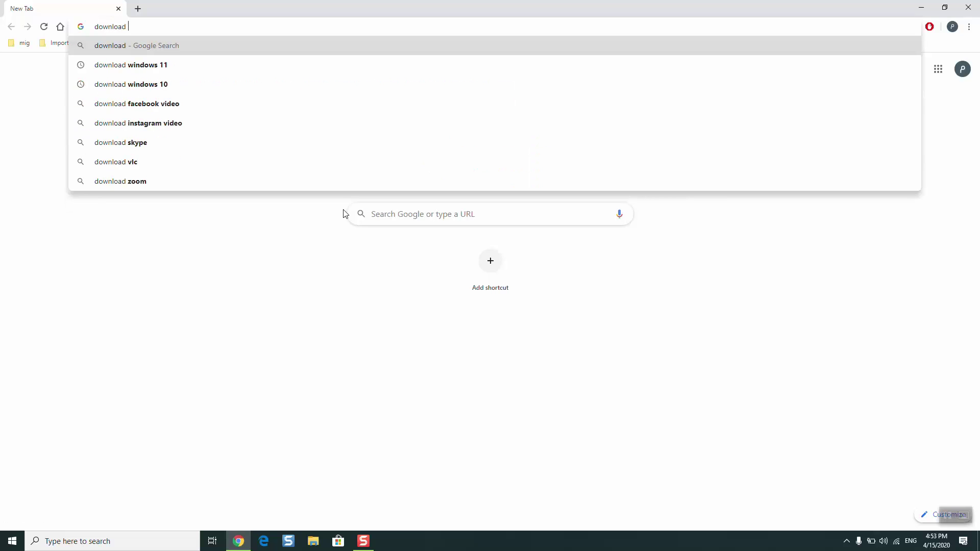
key("ctrl+a")
type("p")
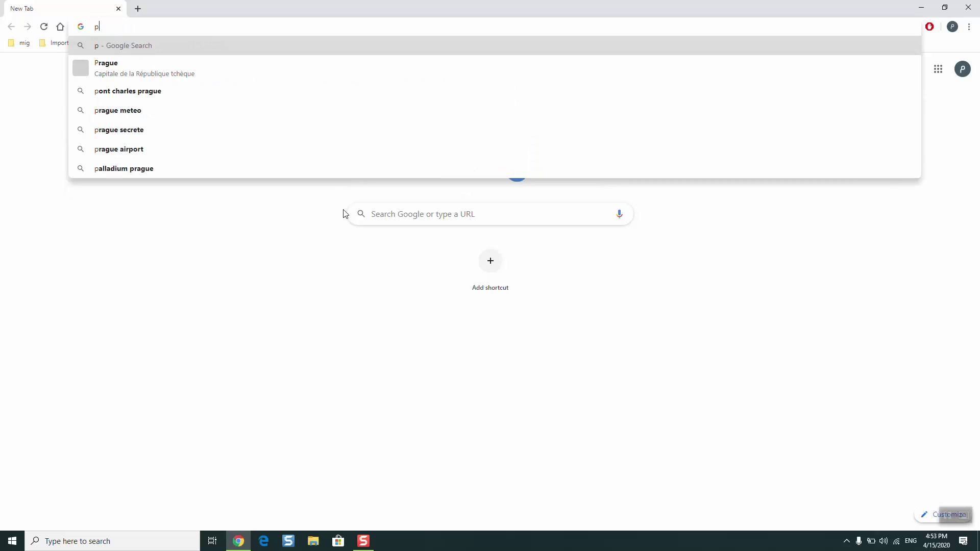
type("ython.prg")
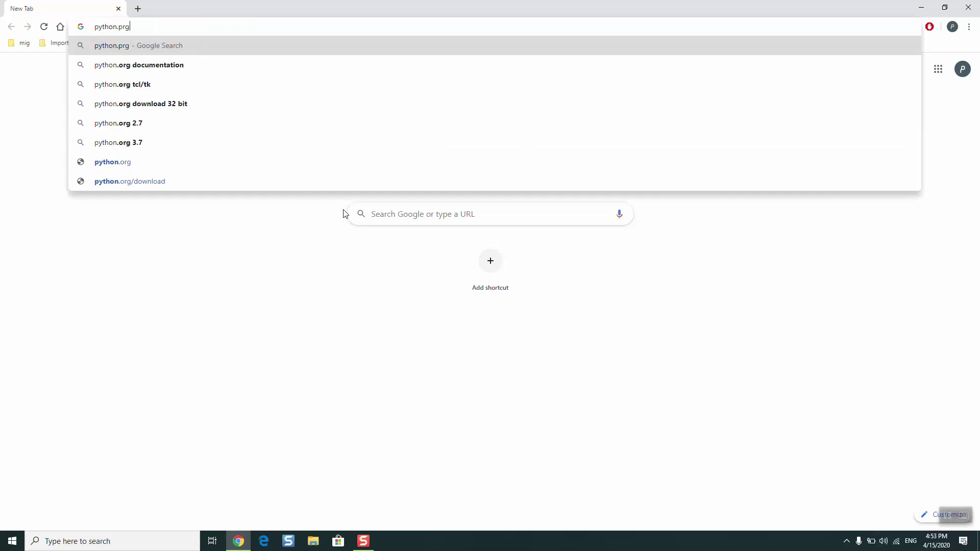
key("Return")
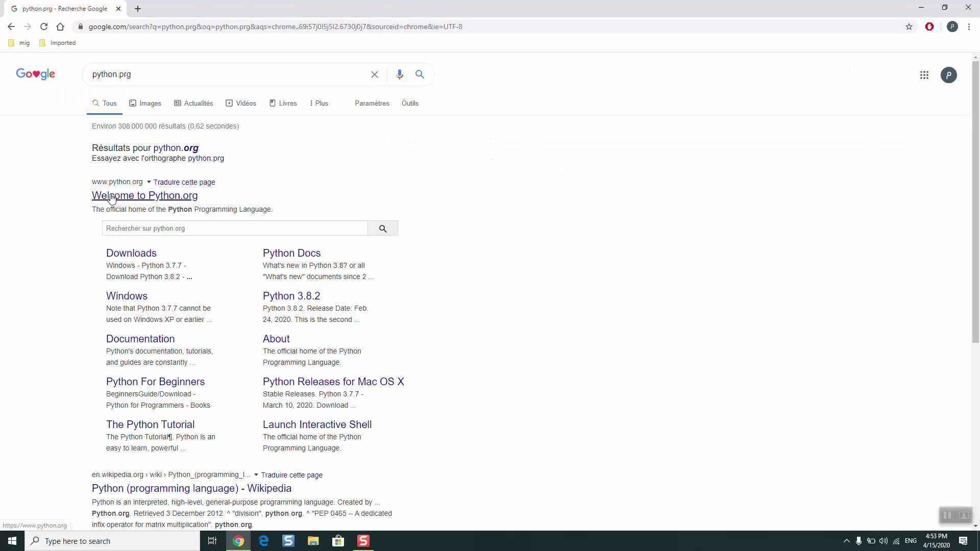
left_click(139, 199)
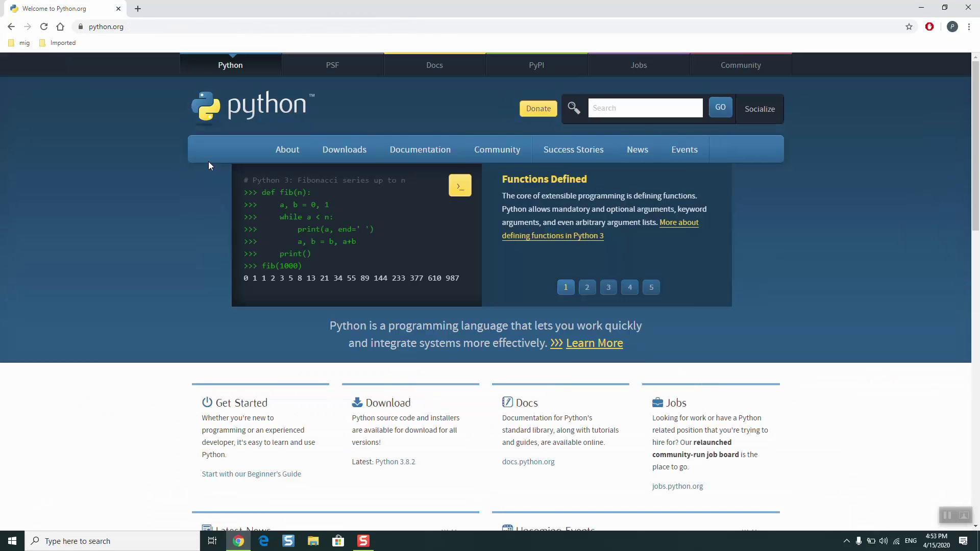
Open the Python 3.7.7 release page from the downloads page and examine its table of installer files.
left_click(336, 152)
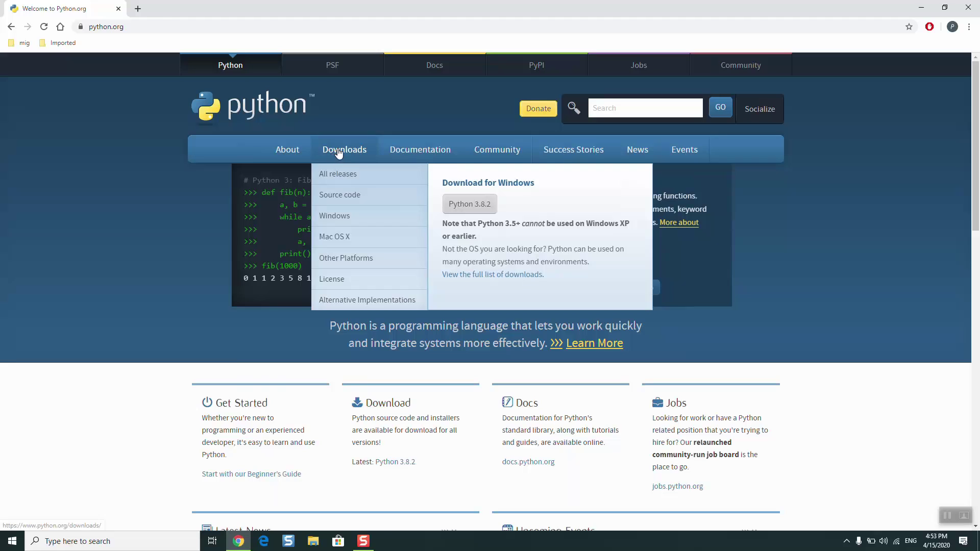
scroll(339, 152, "down", 1)
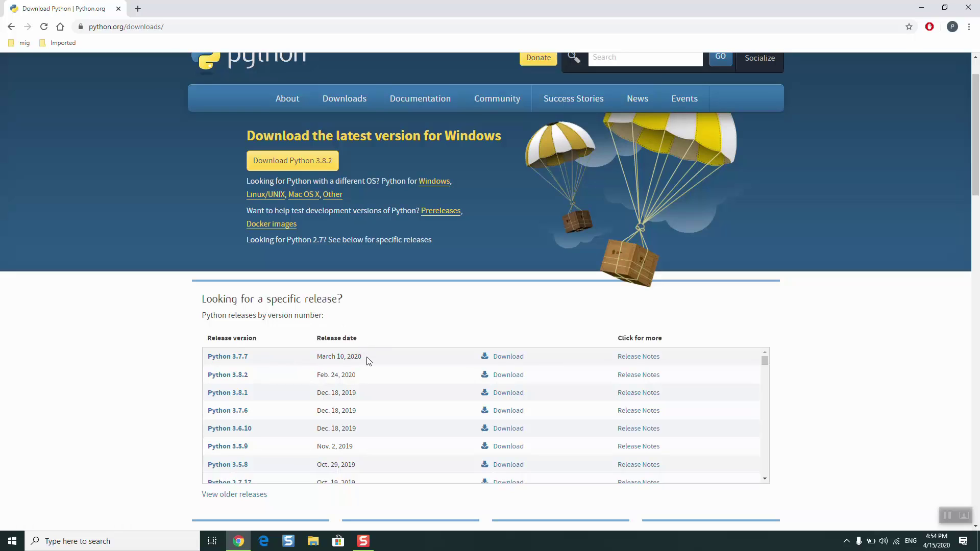
left_click_drag(369, 360, 316, 357)
left_click(465, 333)
left_click(517, 357)
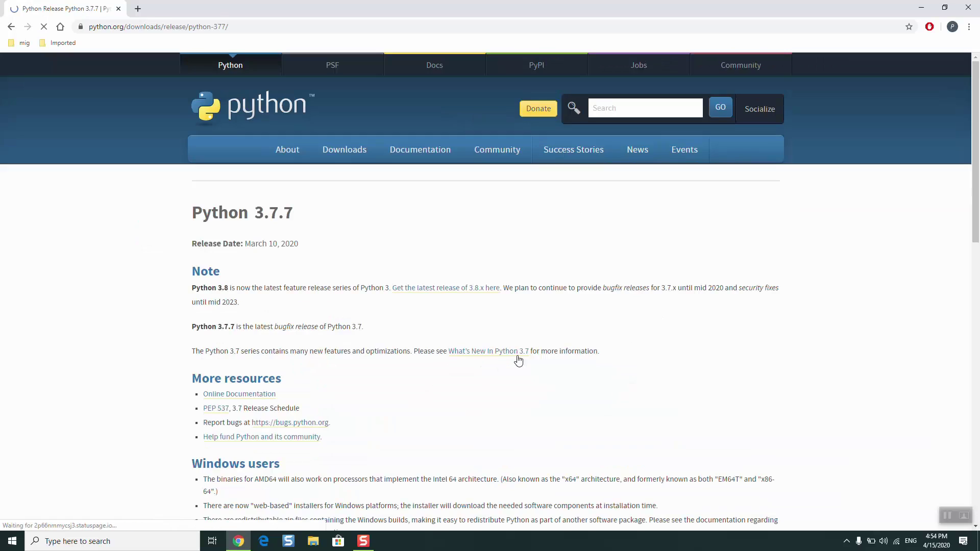
scroll(398, 339, "down", 8)
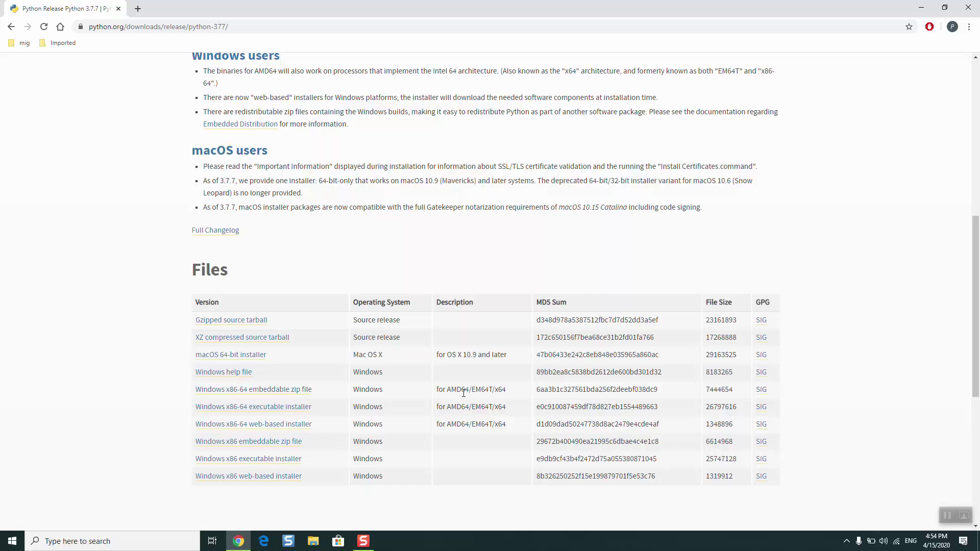
scroll(464, 393, "down", 1)
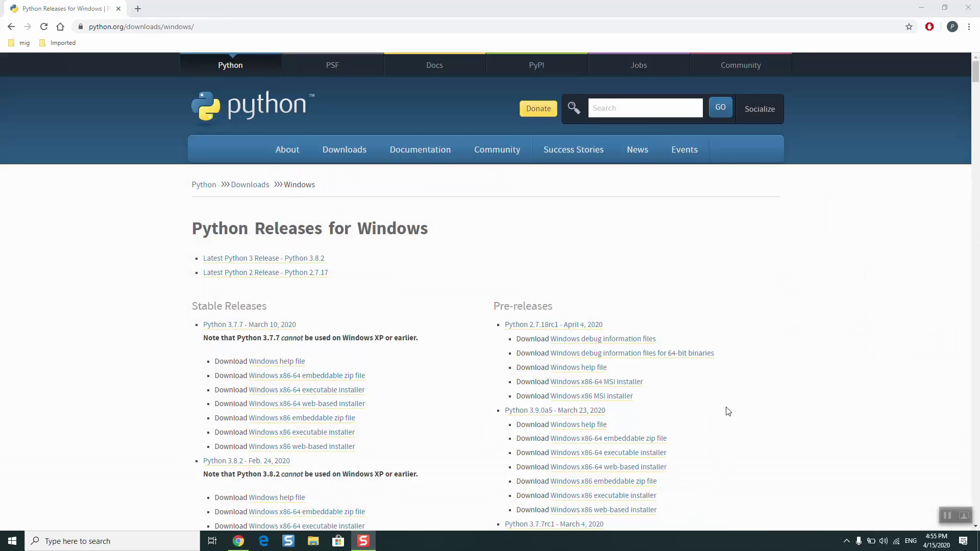
Open the list of Python releases for Windows and download the Windows x86-64 executable installer of Python 3.7.7.
mouse_move(368, 164)
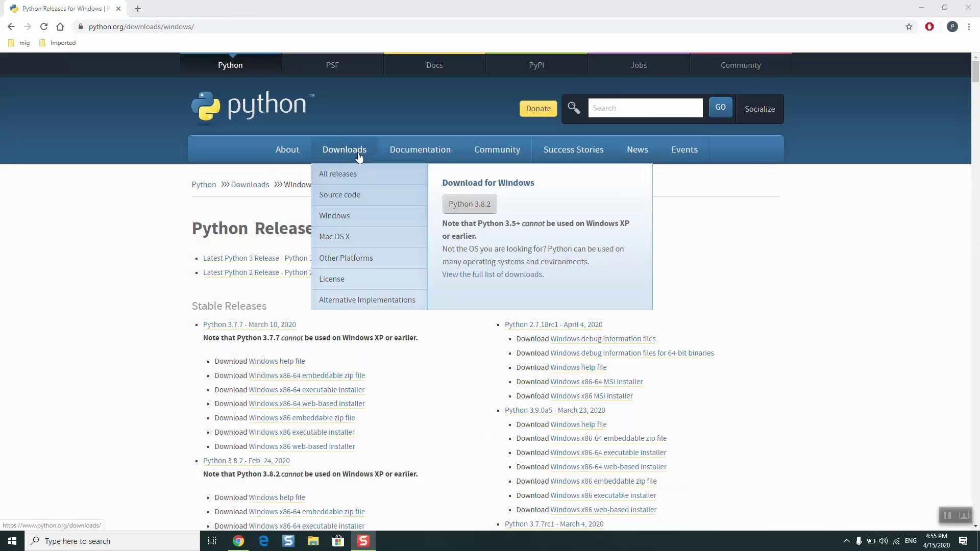
left_click(349, 226)
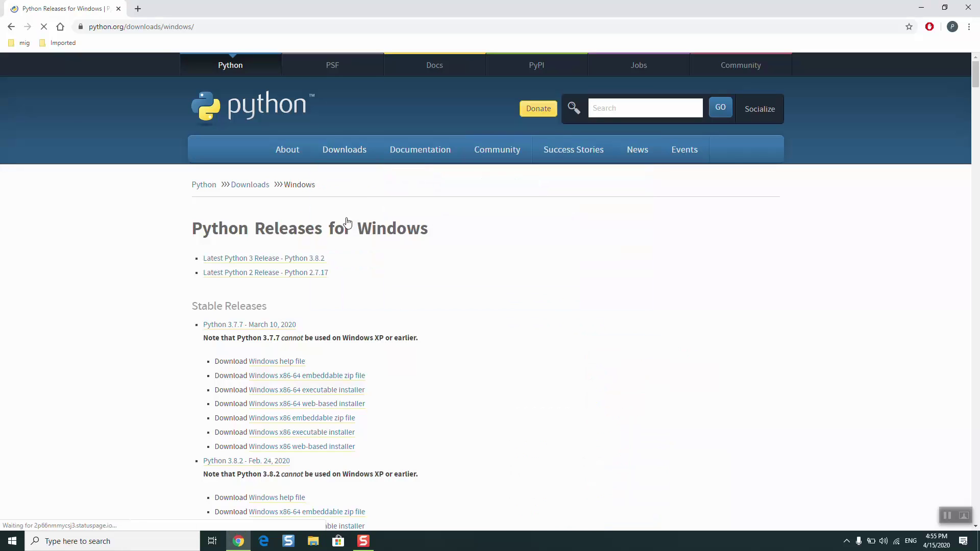
scroll(307, 268, "down", 1)
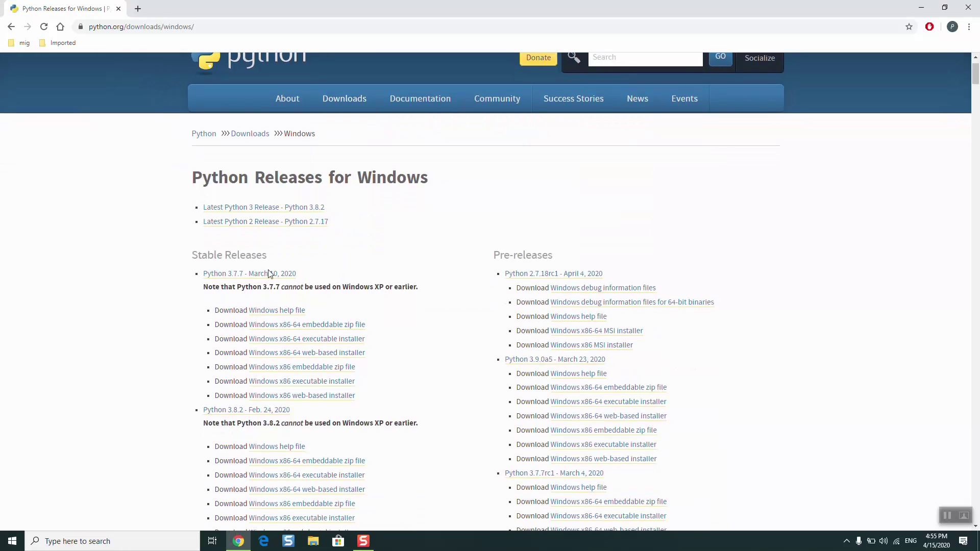
scroll(189, 299, "down", 1)
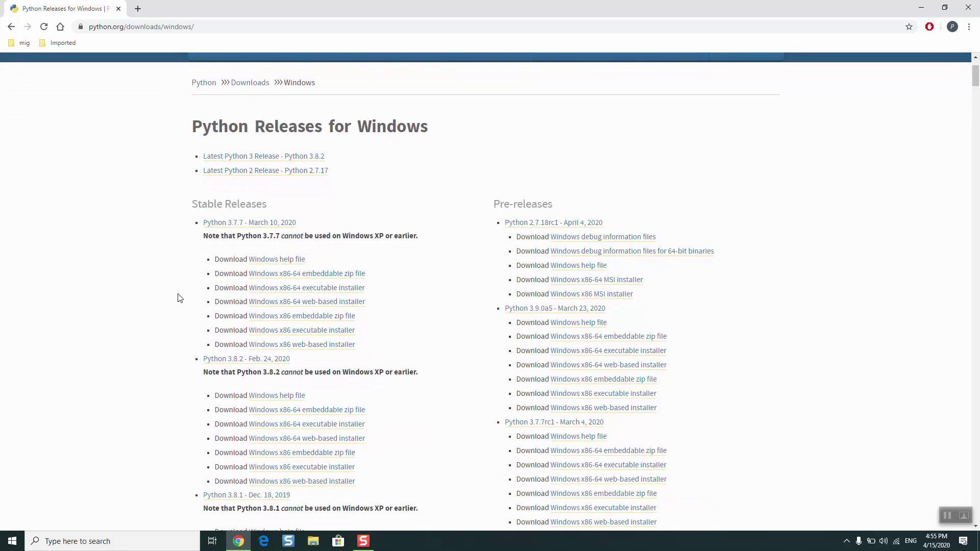
scroll(179, 298, "down", 1)
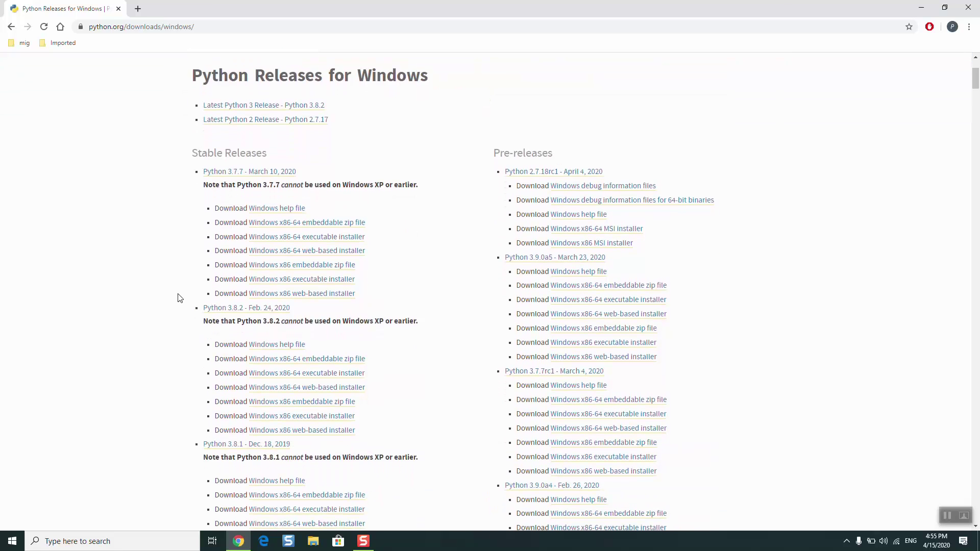
scroll(180, 298, "down", 1)
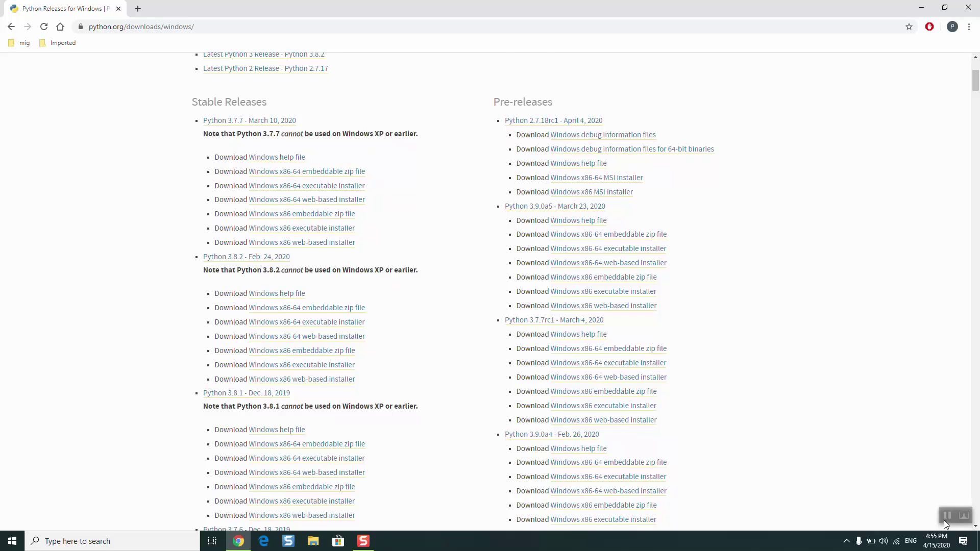
scroll(572, 399, "down", 1)
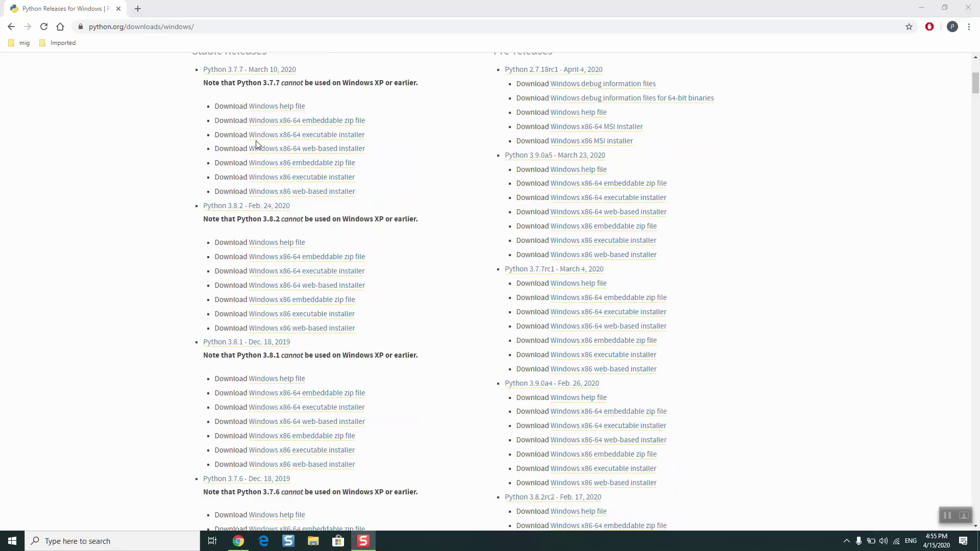
left_click(291, 141)
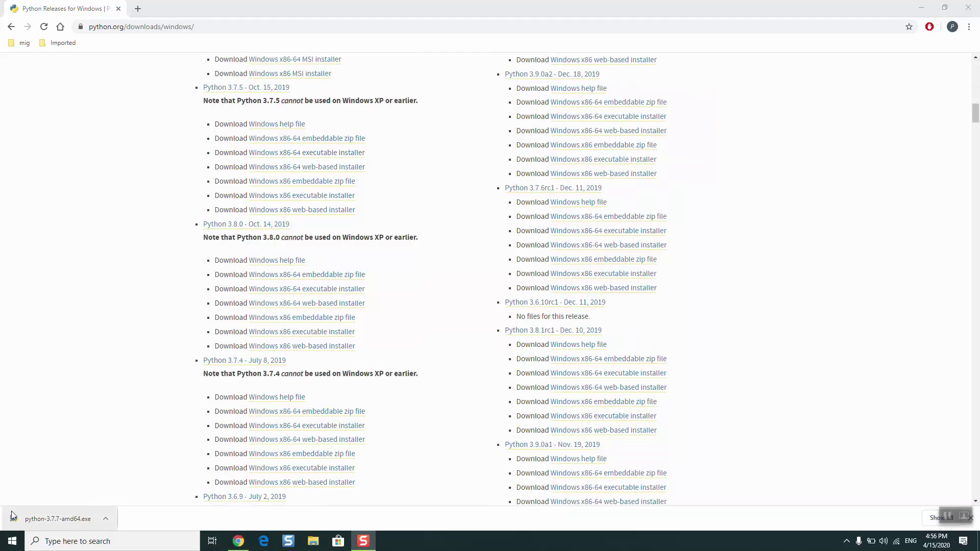
Show the downloaded python-3.7.7-amd64 installer in its folder and run it as administrator.
right_click(64, 517)
left_click(102, 490)
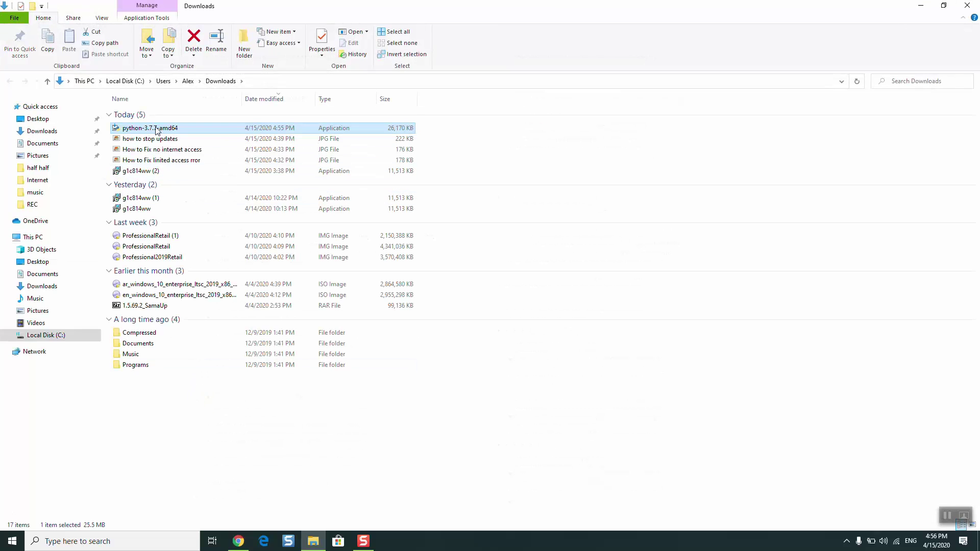
right_click(157, 131)
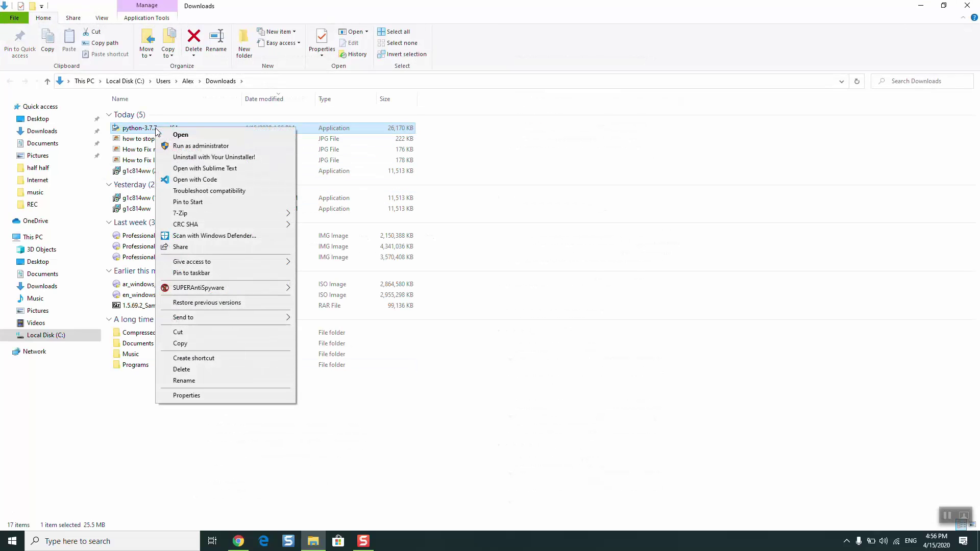
left_click(175, 147)
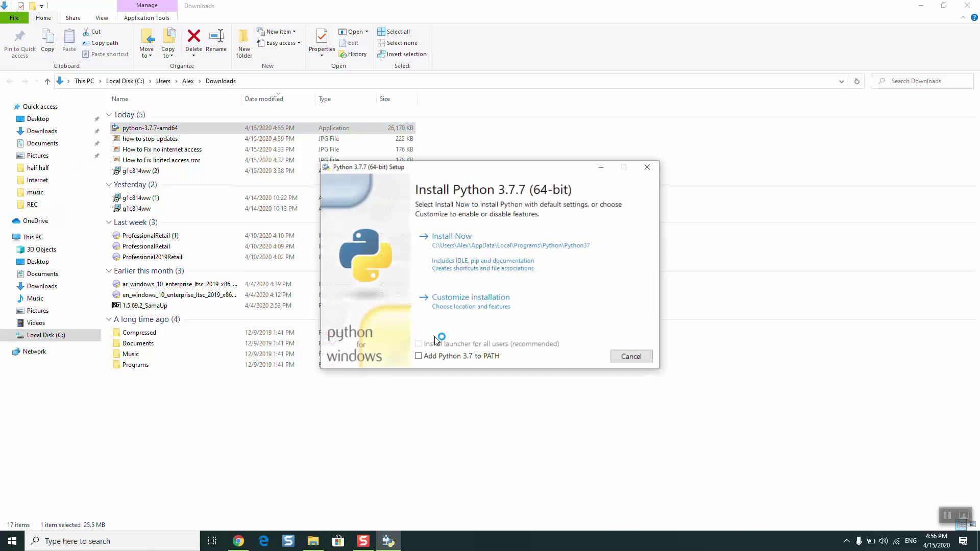
Run a customized Python 3.7.7 installation for all users, adding Python 3.7 to PATH and enabling all optional features and advanced options.
left_click(456, 361)
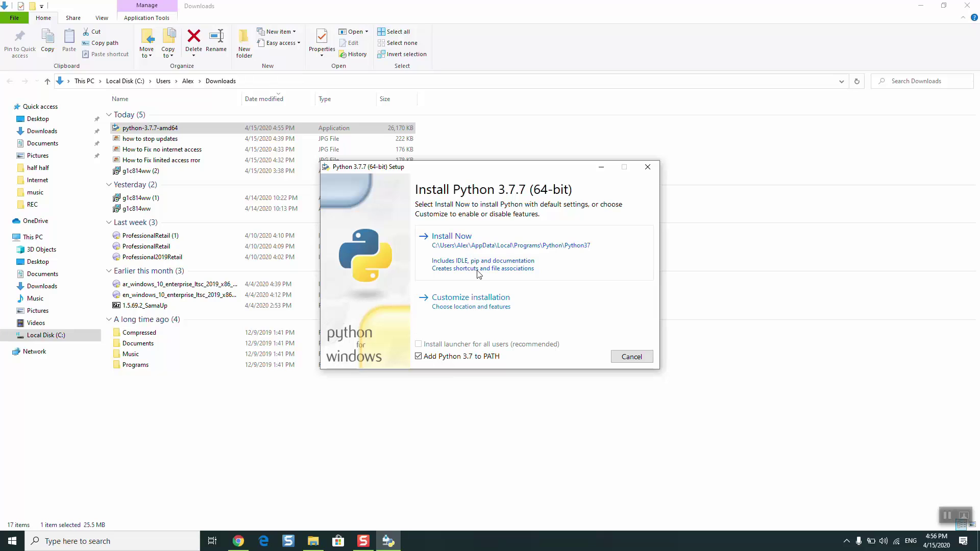
left_click(483, 302)
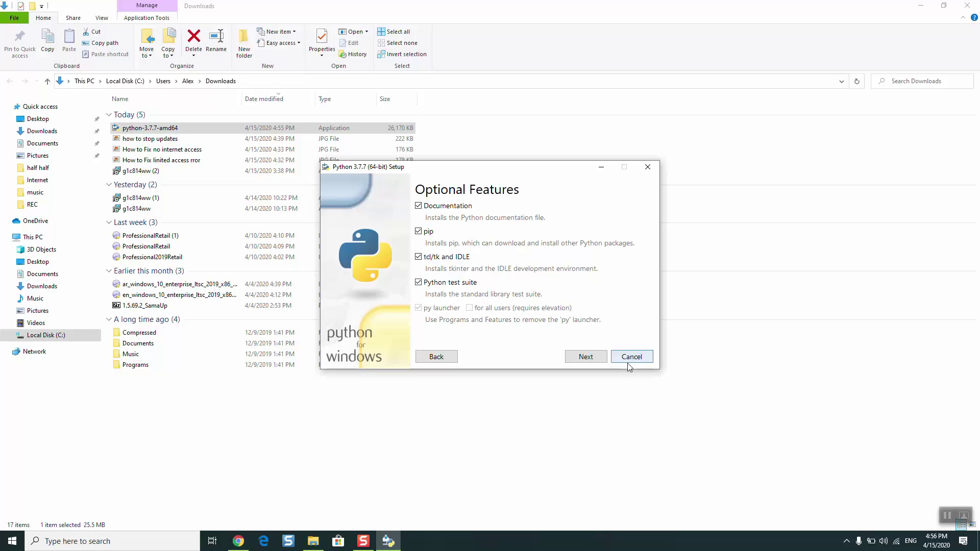
left_click(601, 359)
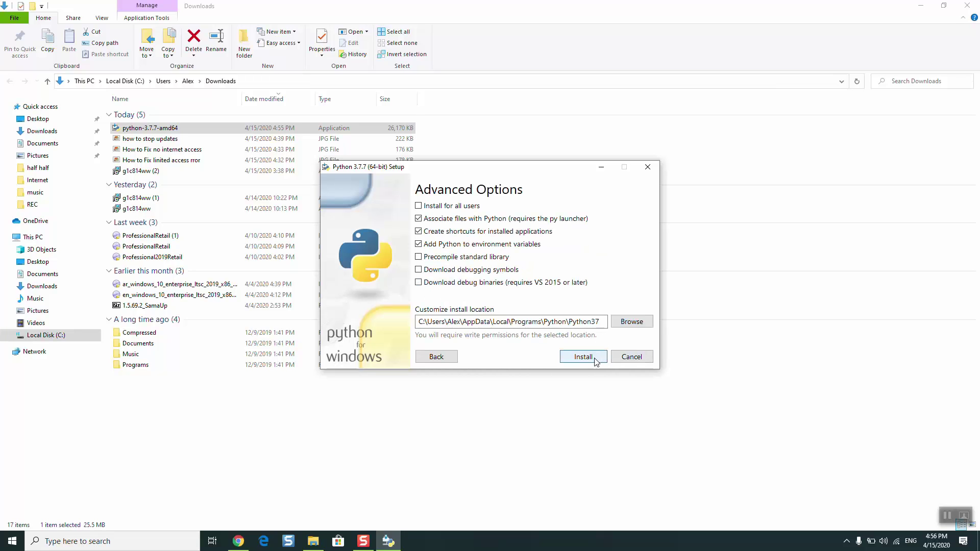
left_click(432, 207)
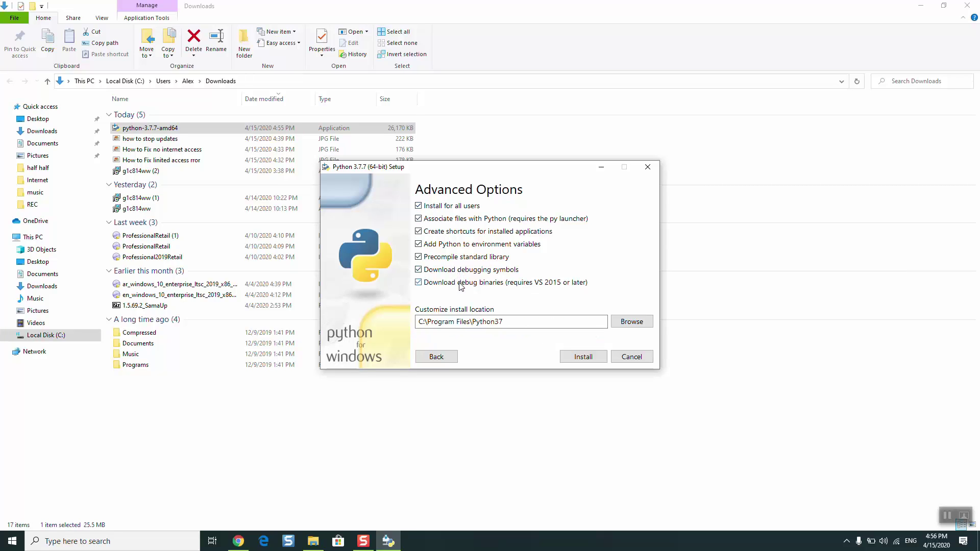
left_click(602, 363)
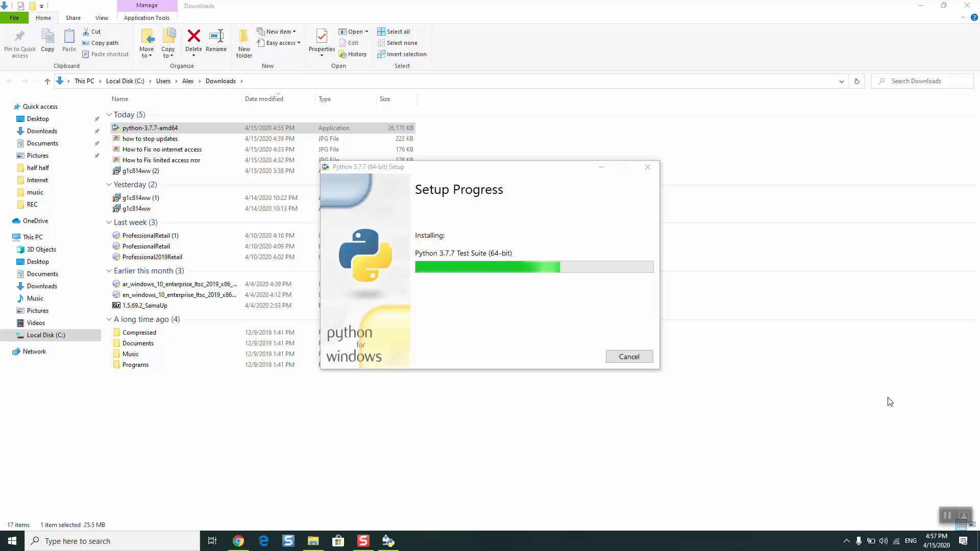
Close the Downloads folder and browser windows, move the setup window aside and close it once the installation is complete.
left_click(967, 5)
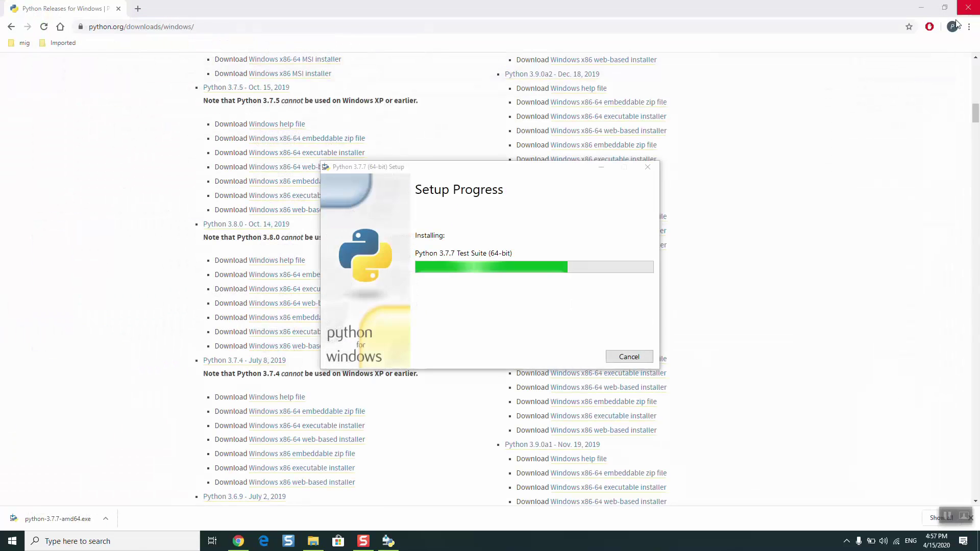
left_click(969, 7)
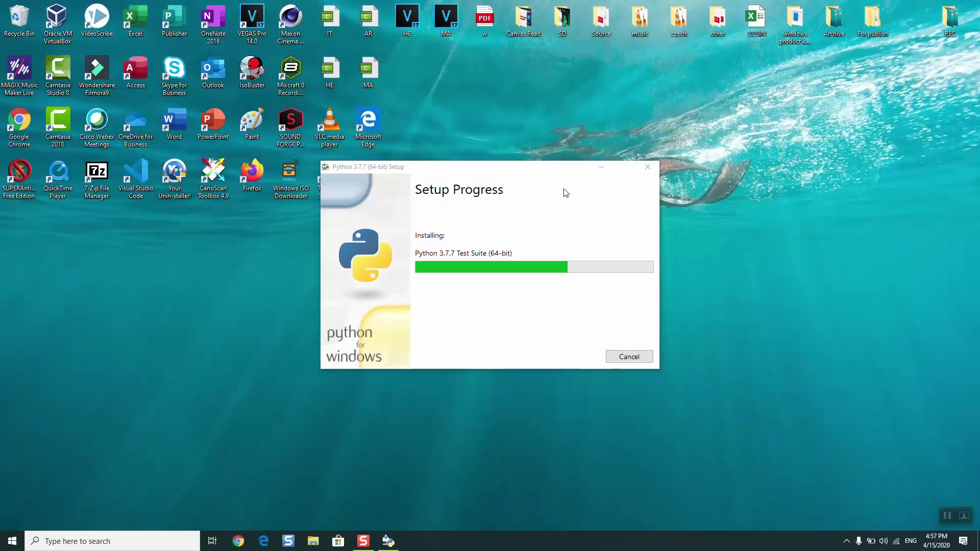
left_click_drag(523, 168, 676, 98)
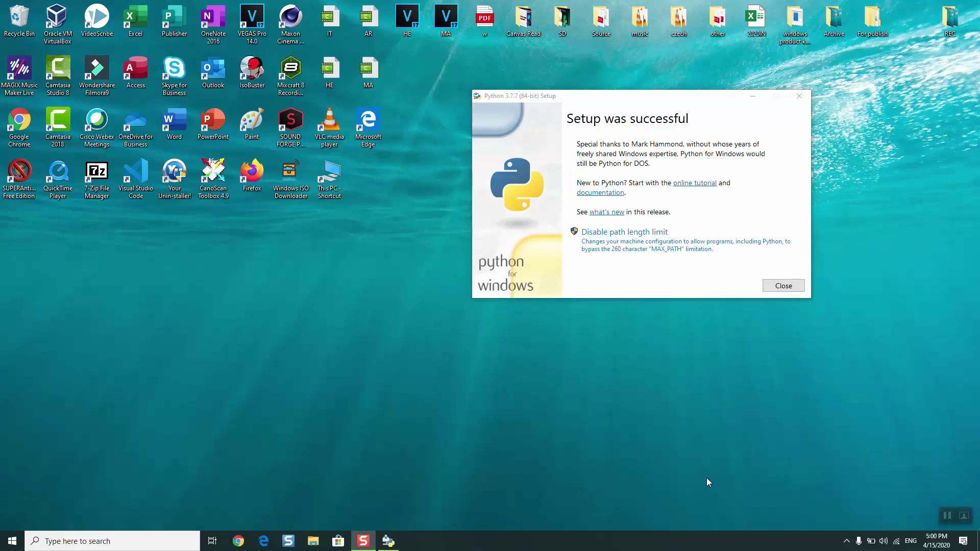
left_click(779, 287)
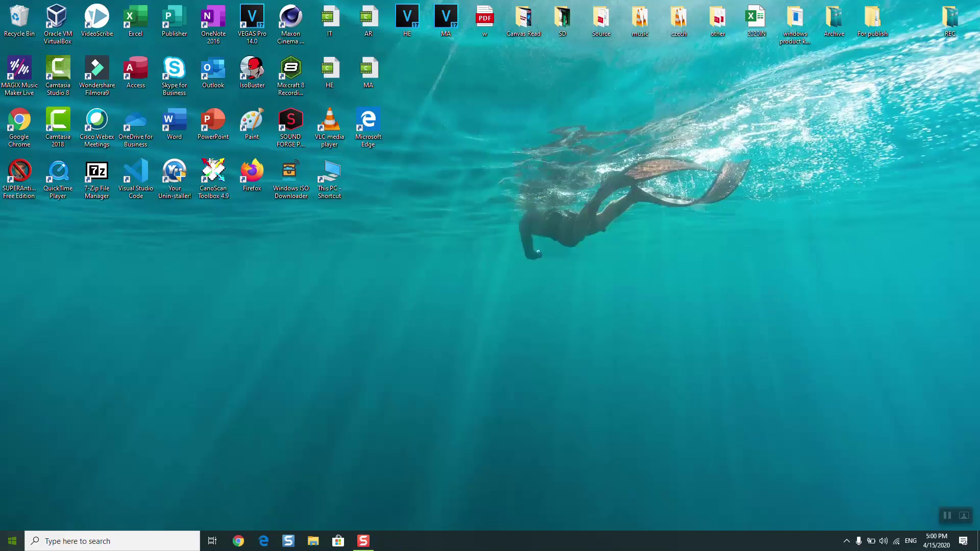
Search Windows for "python" and open the file location of the Python 3.7 (64-bit) app.
left_click(5, 546)
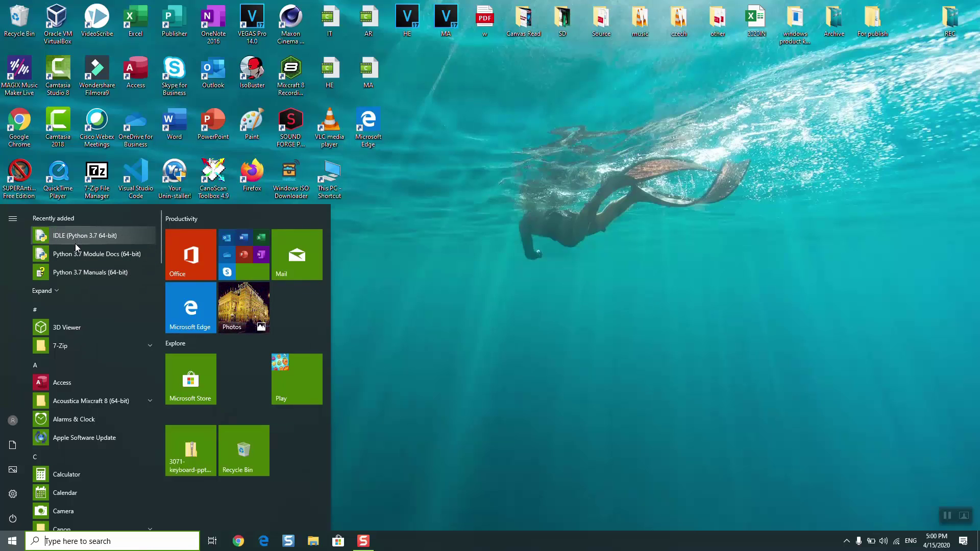
left_click(128, 543)
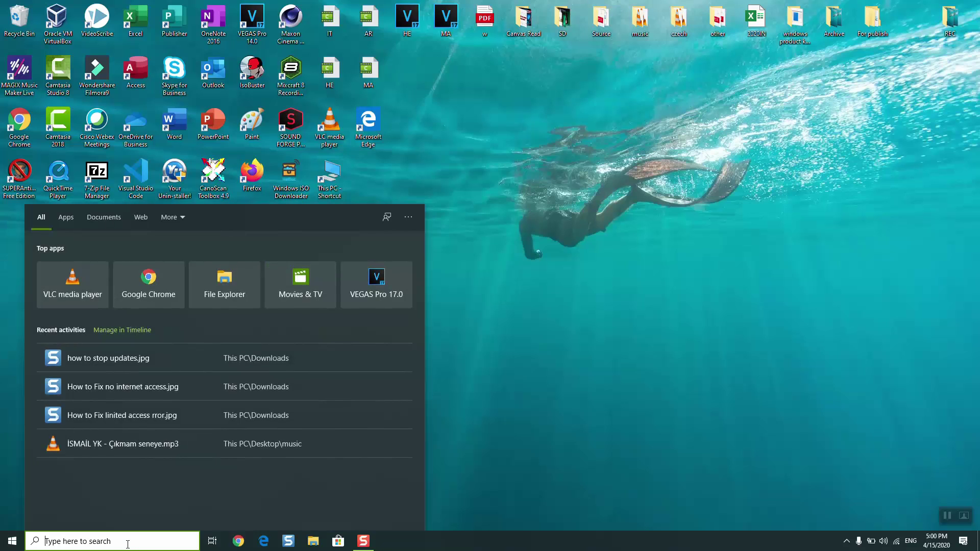
type("python")
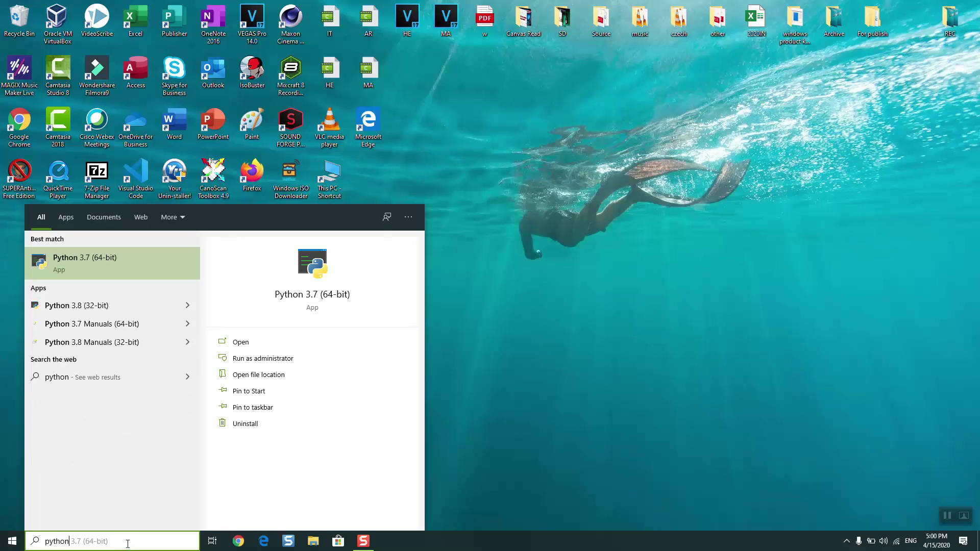
right_click(100, 255)
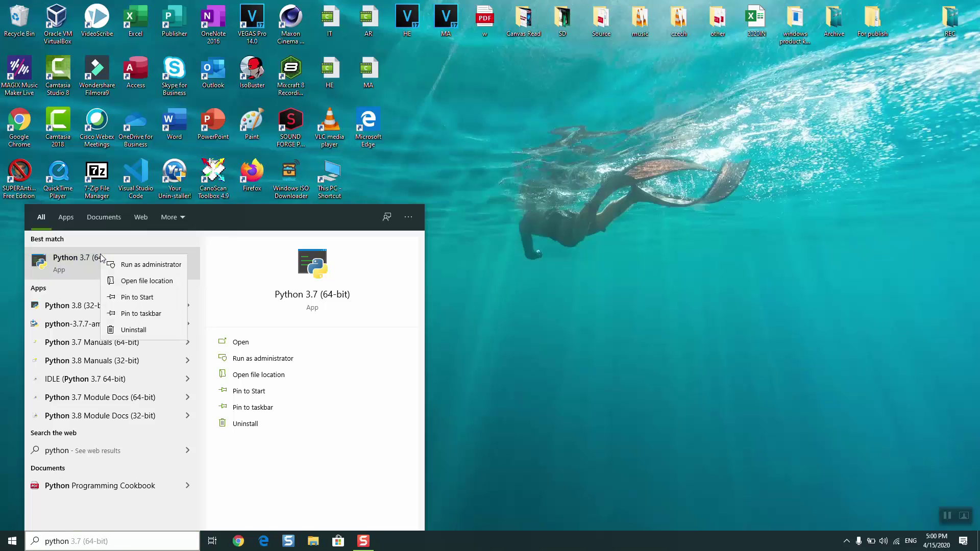
left_click(138, 284)
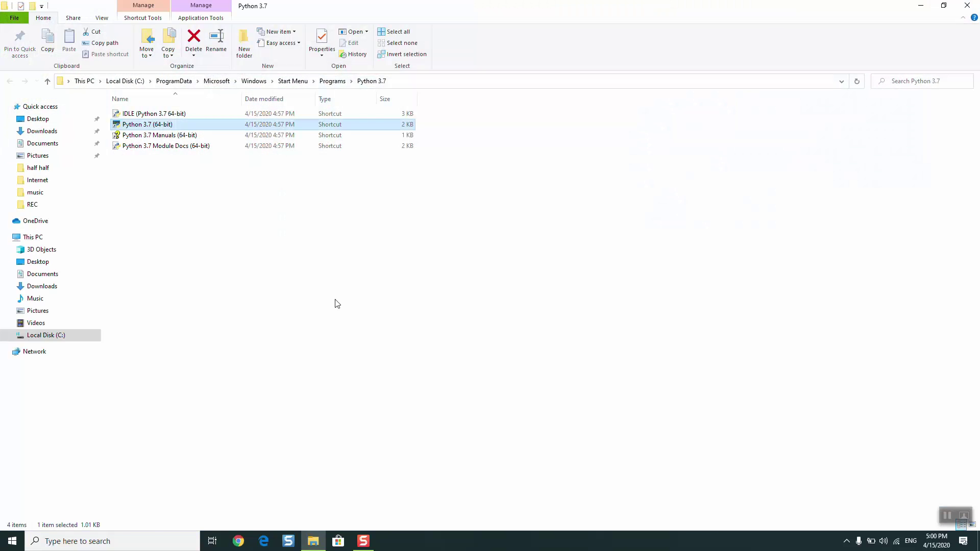
Copy all four Python 3.7 shortcuts to the desktop, and test the Python 3.7 (64-bit) shortcut by opening and closing its console.
left_click_drag(151, 202, 141, 108)
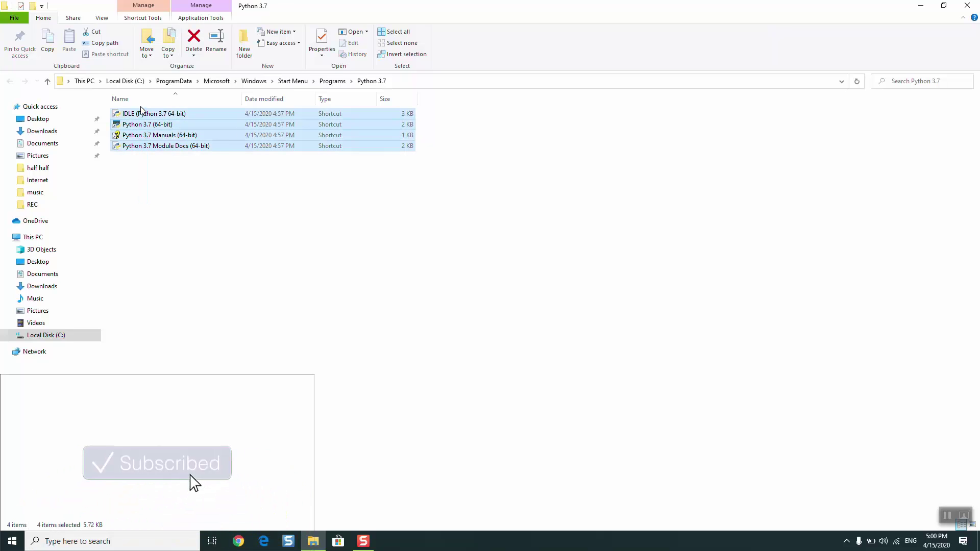
left_click(968, 5)
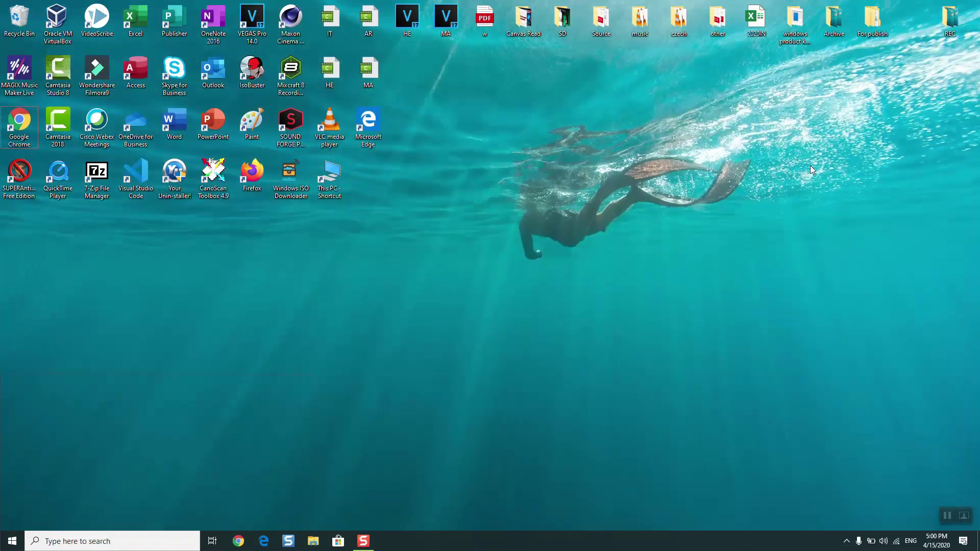
key("ctrl+v")
left_click(130, 302)
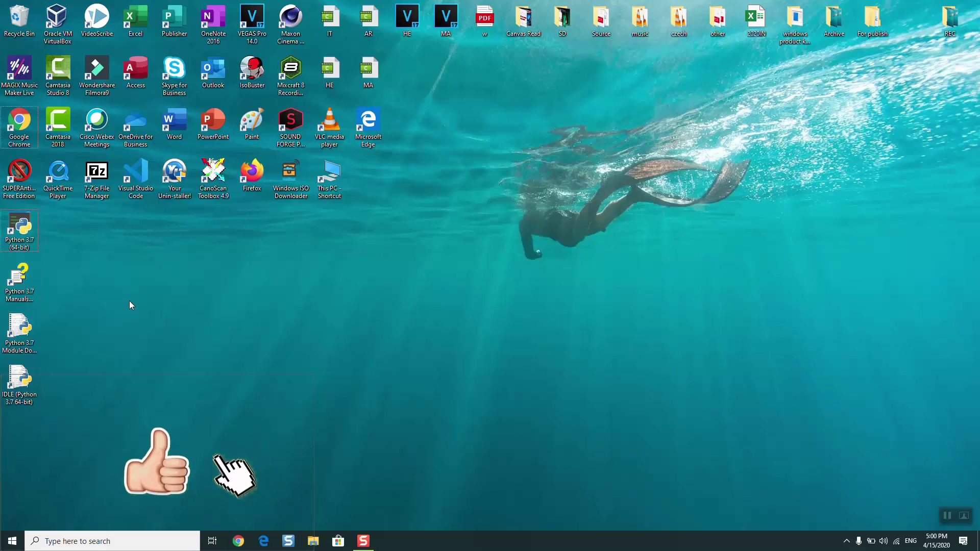
double_click(14, 223)
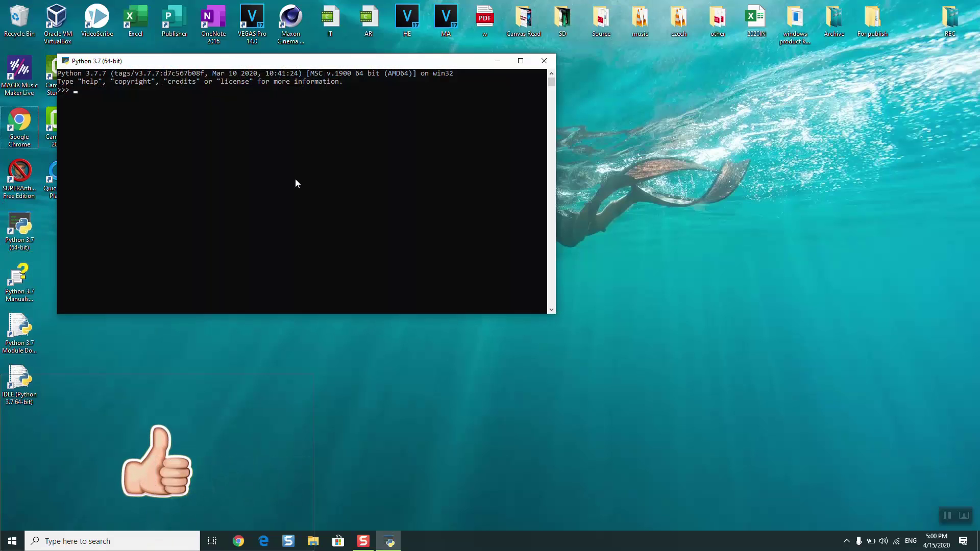
left_click(550, 61)
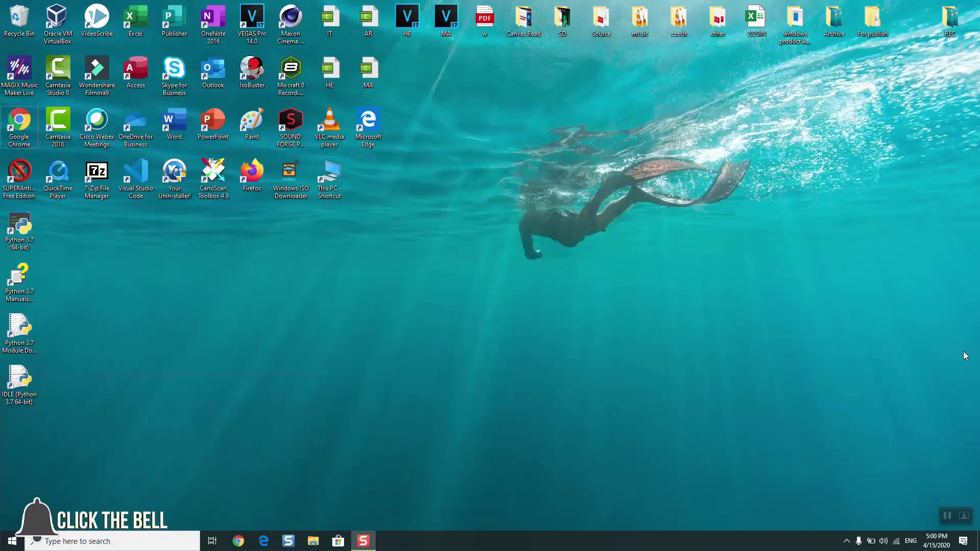